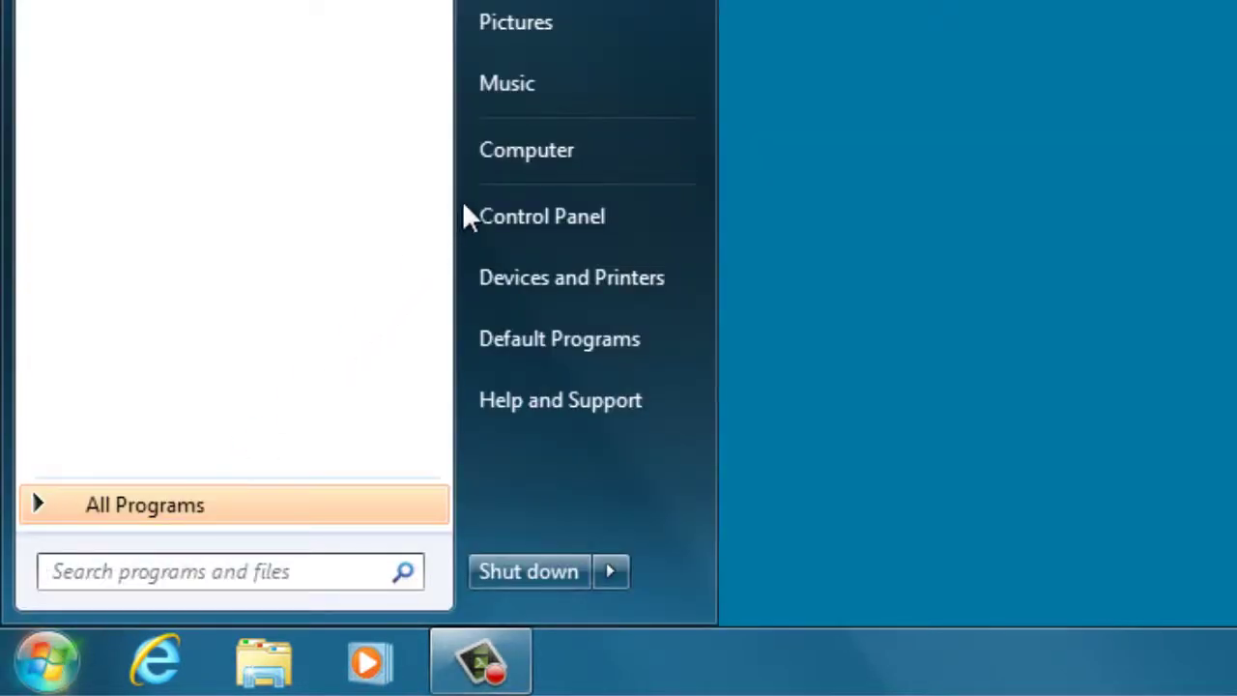
Choose Manage from the Computer entry's context menu in the Start menu
{"action": "right_click", "coordinate": [619, 159]}
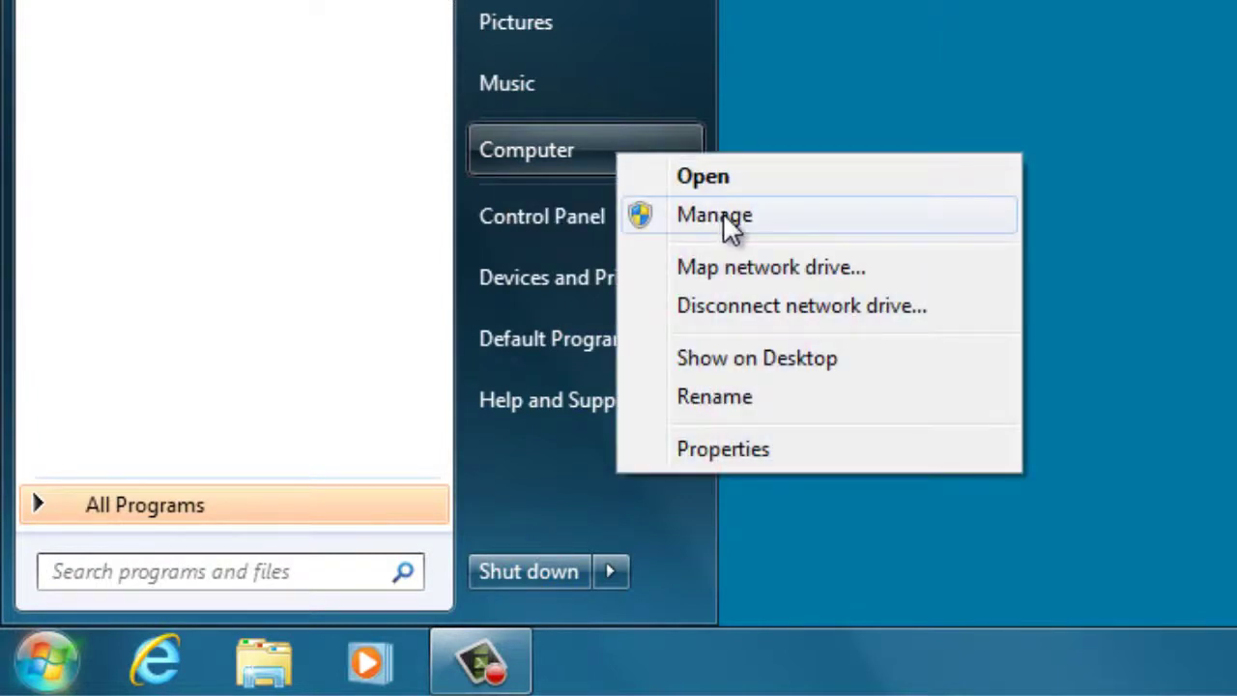
{"action": "left_click", "coordinate": [811, 224]}
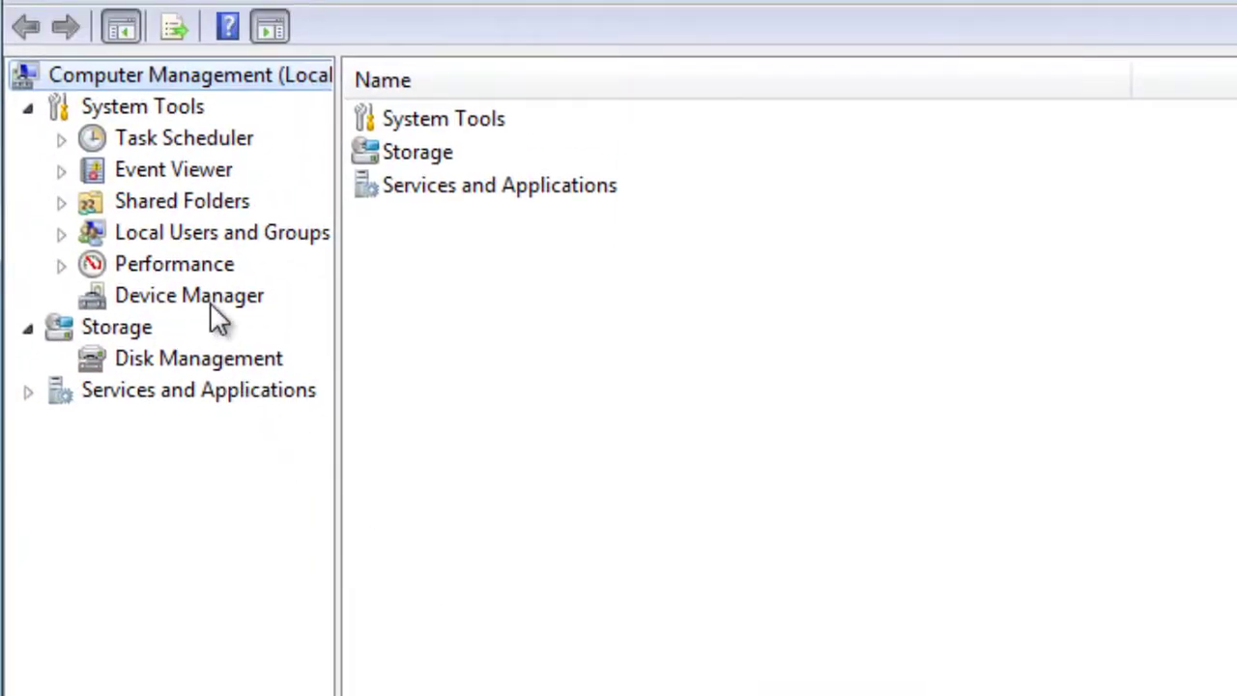
In Device Manager, expand Ports (COM & LPT) to find the CP210x UART bridge on COM5
{"action": "left_click", "coordinate": [218, 319]}
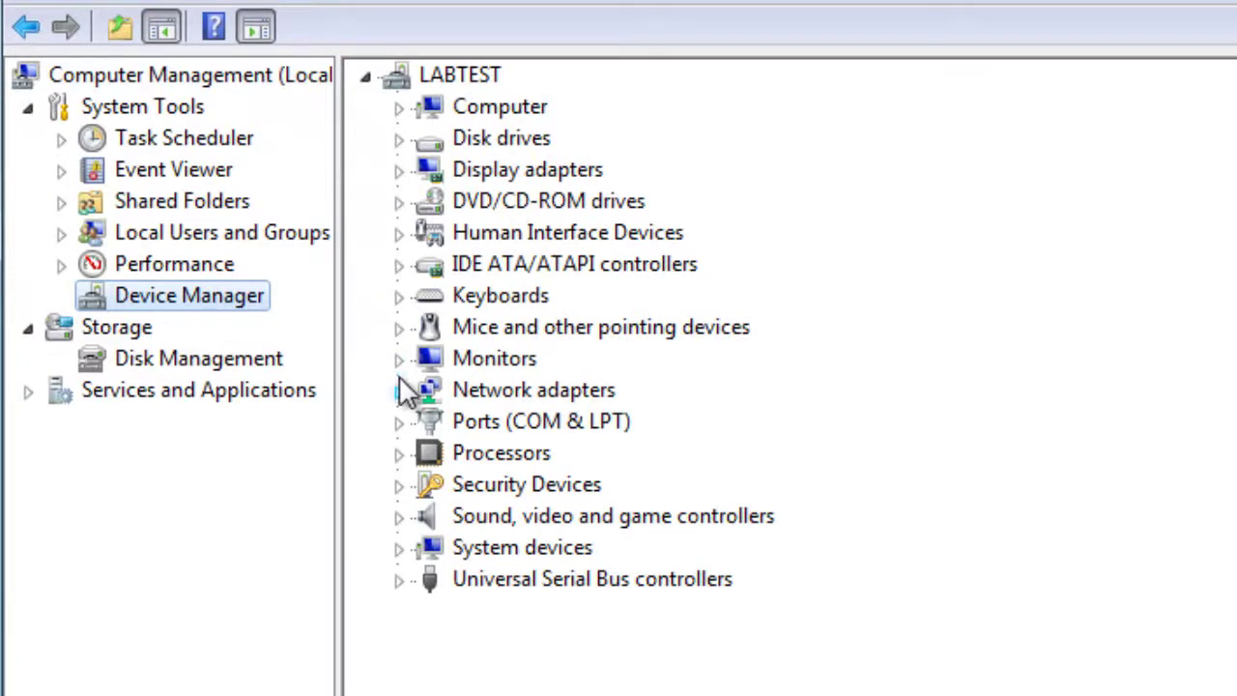
{"action": "left_click", "coordinate": [402, 422]}
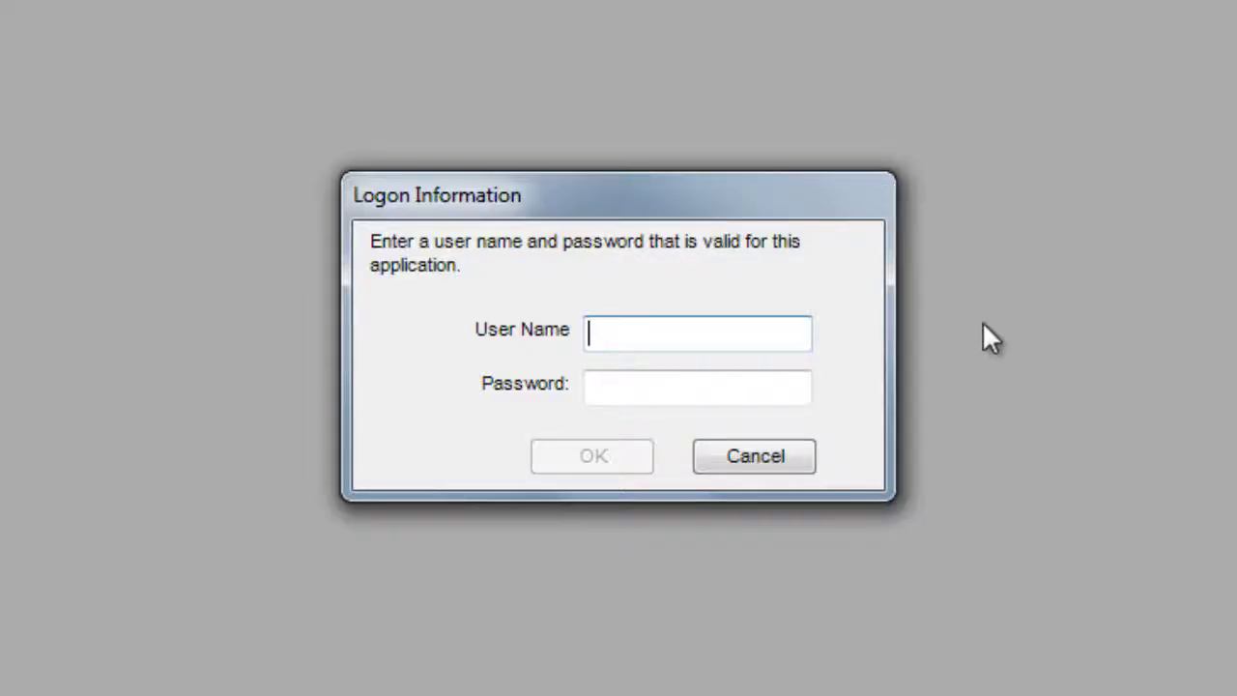
Log on to Bosch RPS with the administrator user name and password
{"action": "type", "text": "a"}
{"action": "type", "text": "dmin"}
{"action": "key", "text": "Tab"}
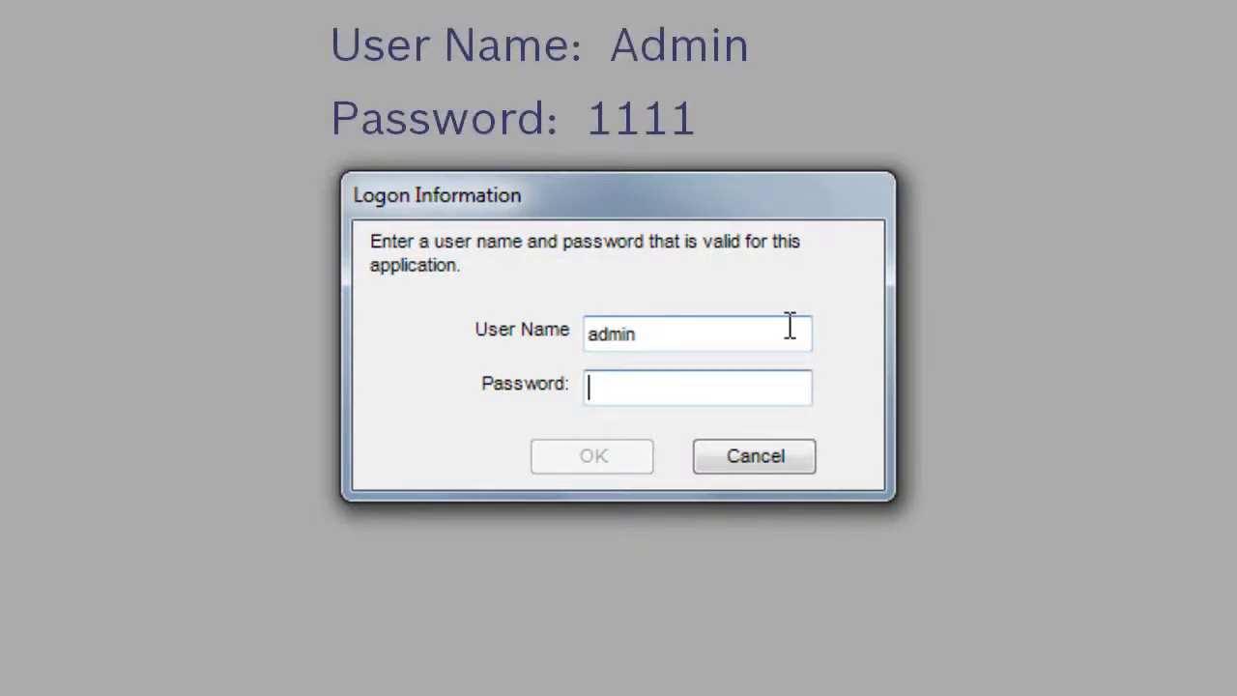
{"action": "type", "text": "1111"}
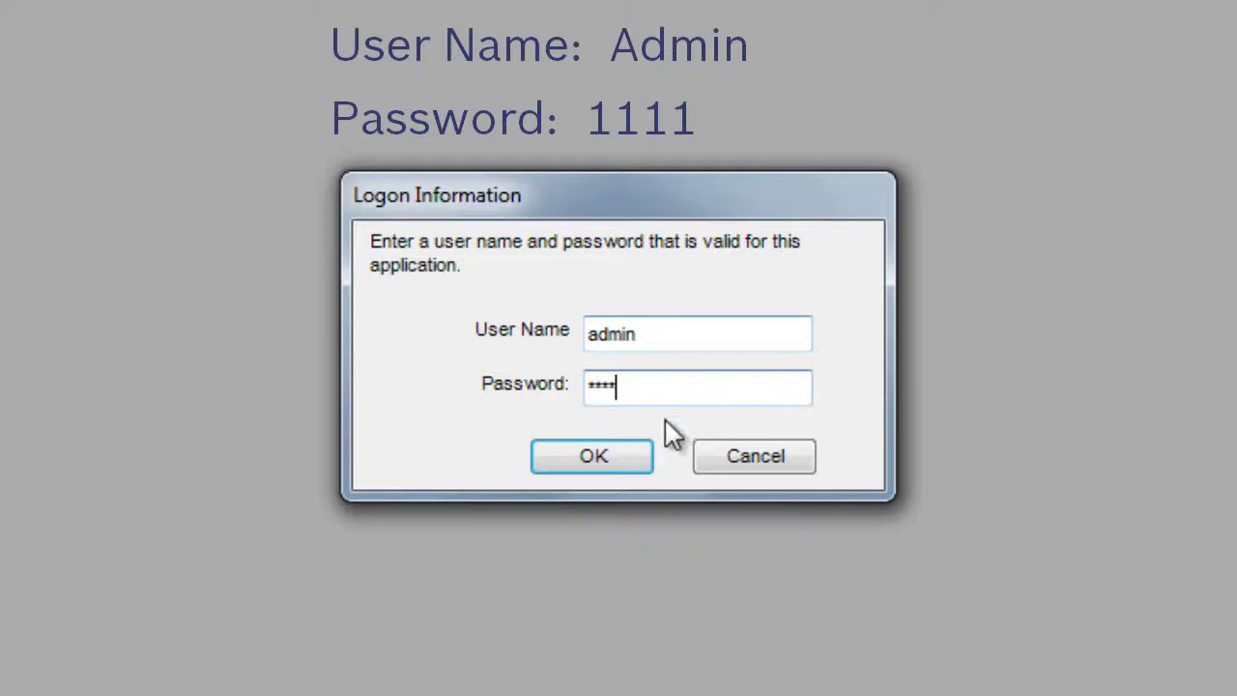
{"action": "left_click", "coordinate": [628, 456]}
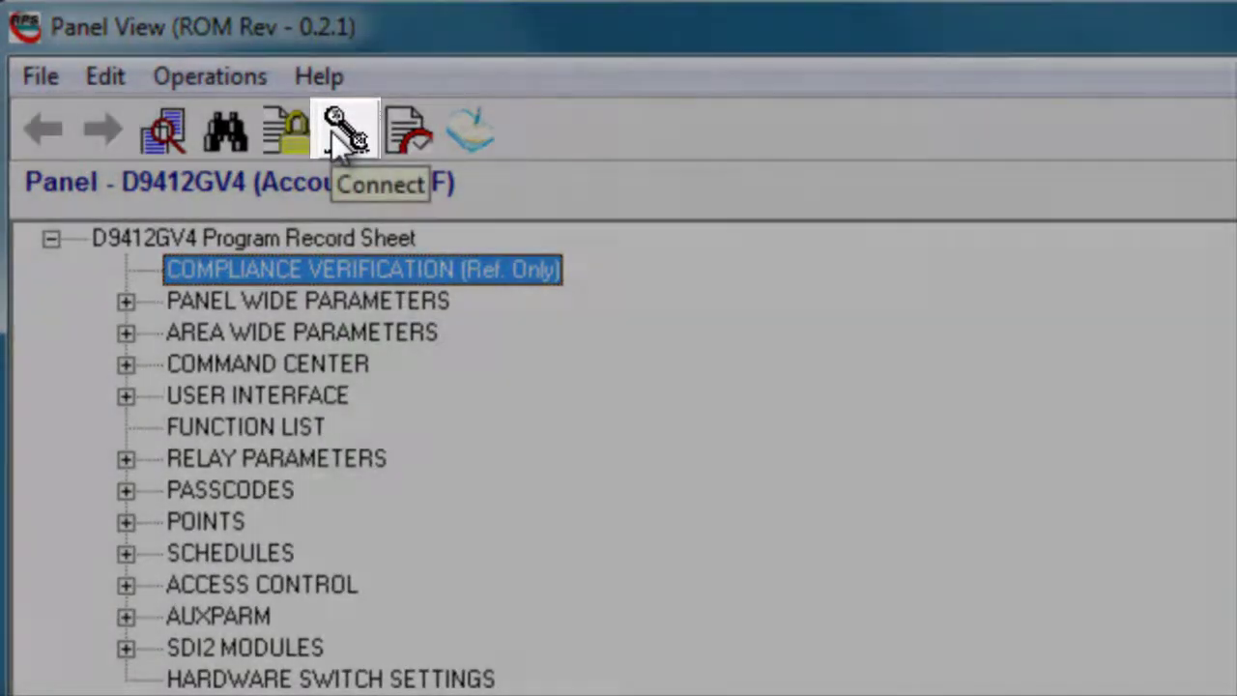
Set the connection method to Enhanced Direct and the Com Port to 5
{"action": "left_click", "coordinate": [338, 140]}
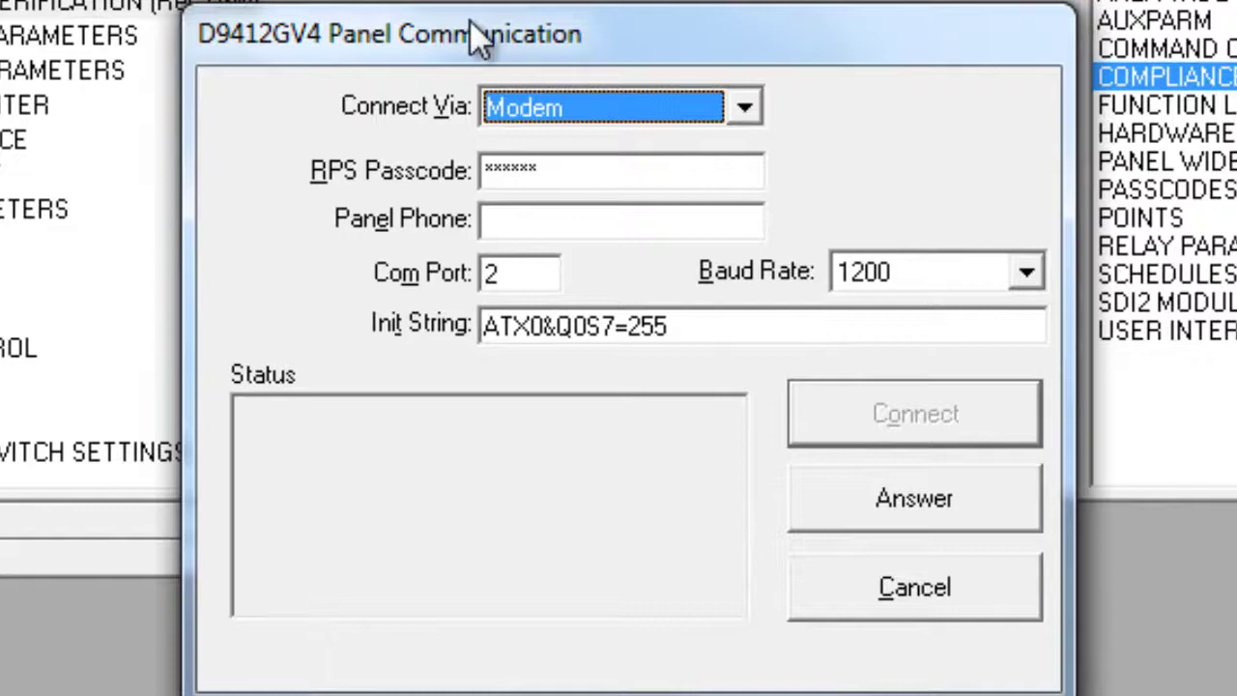
{"action": "left_click", "coordinate": [749, 107]}
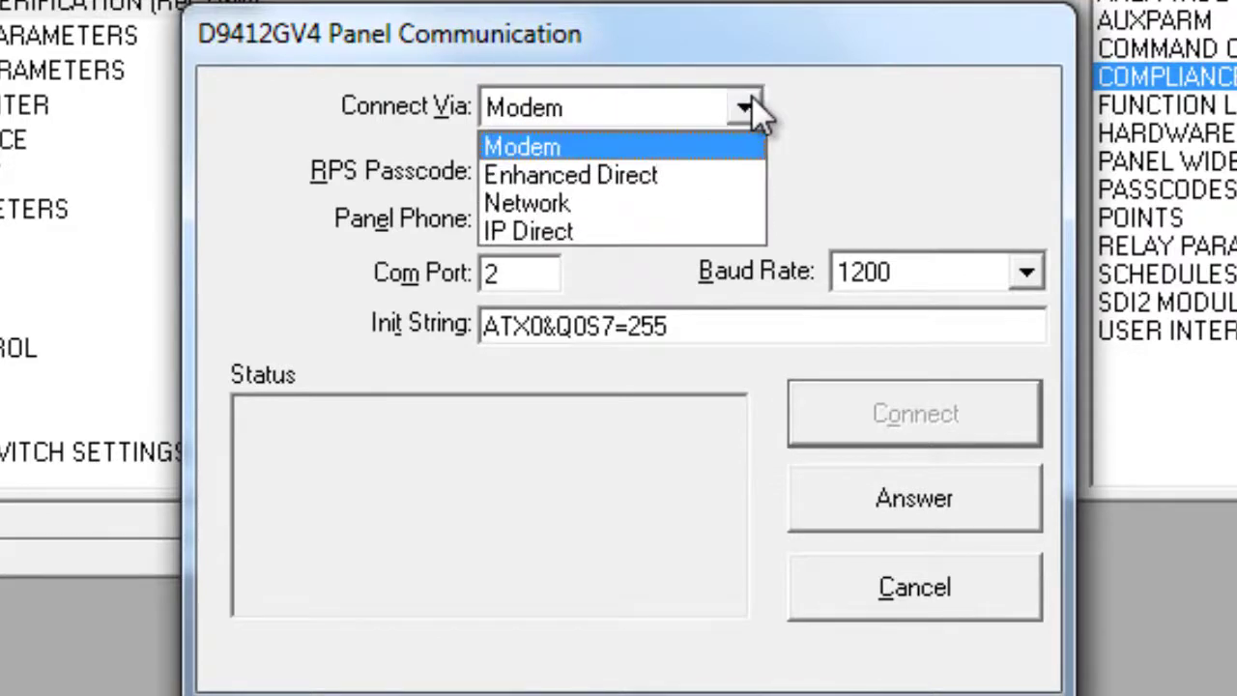
{"action": "left_click", "coordinate": [751, 184]}
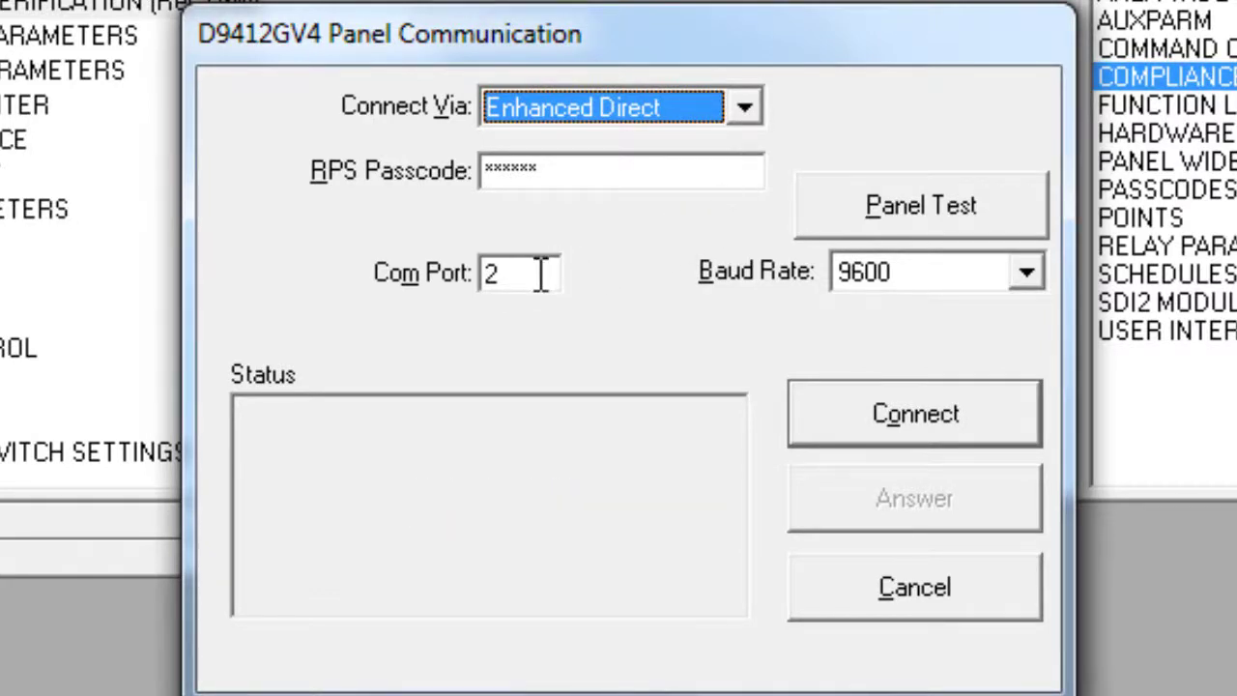
{"action": "left_click_drag", "start_coordinate": [538, 273], "coordinate": [422, 290]}
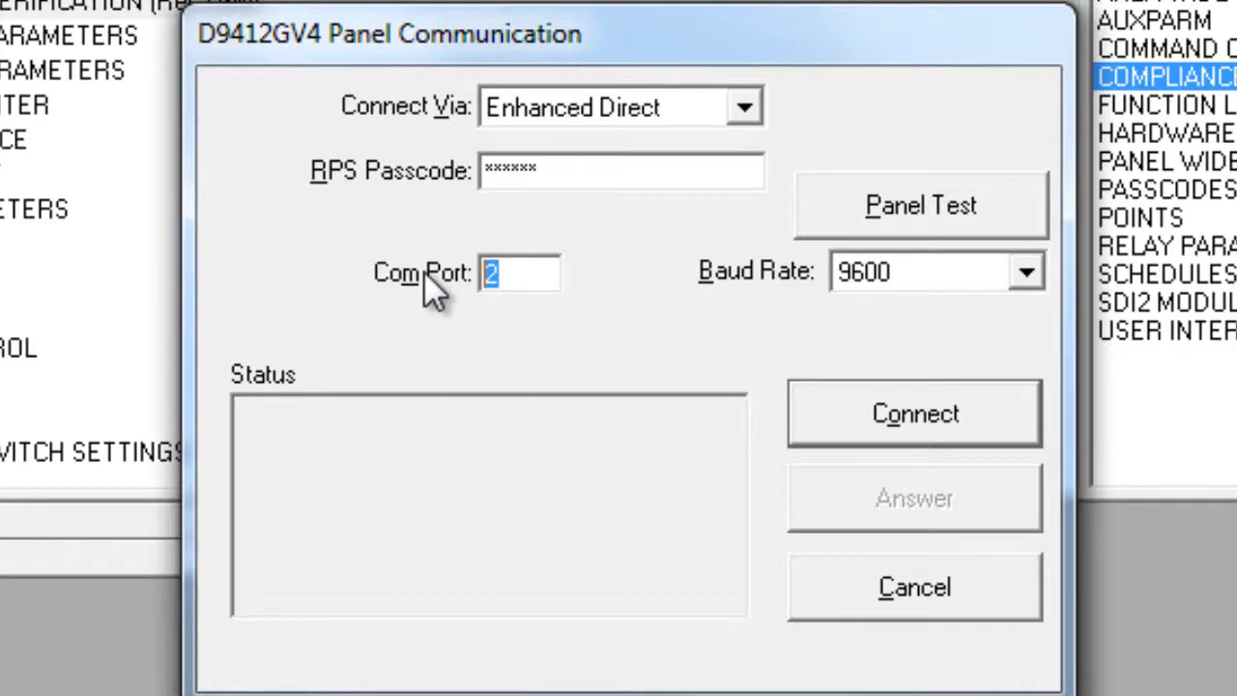
{"action": "type", "text": "5"}
Connect to the D9412GV4 and accept Receive Panel Data
{"action": "left_click", "coordinate": [864, 404]}
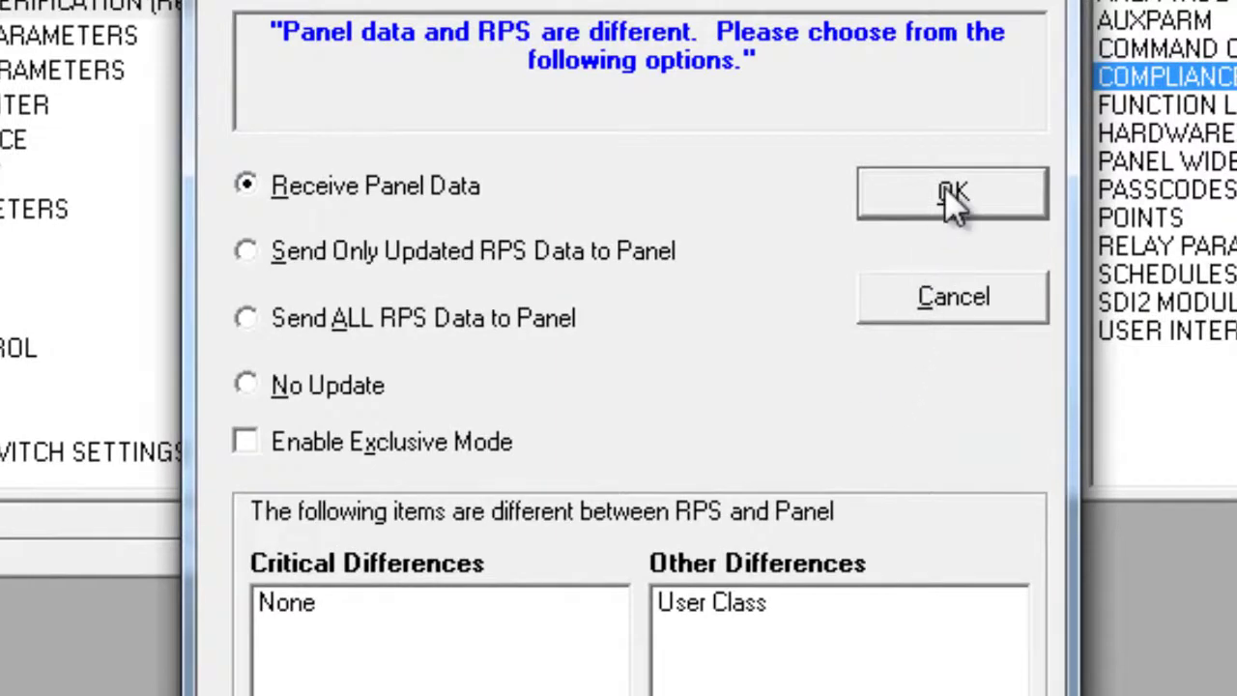
{"action": "left_click", "coordinate": [942, 185]}
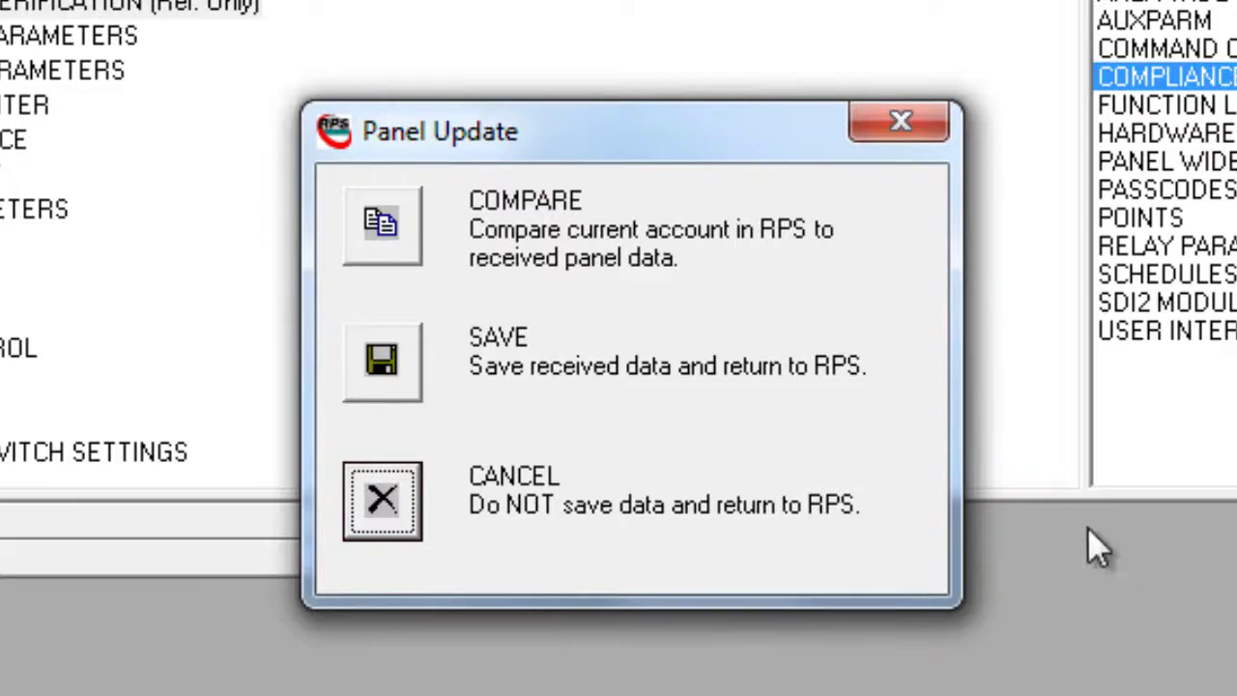
Save the received panel data to the account, then bring up F1 help for Panel View
{"action": "key", "text": "shift+Tab"}
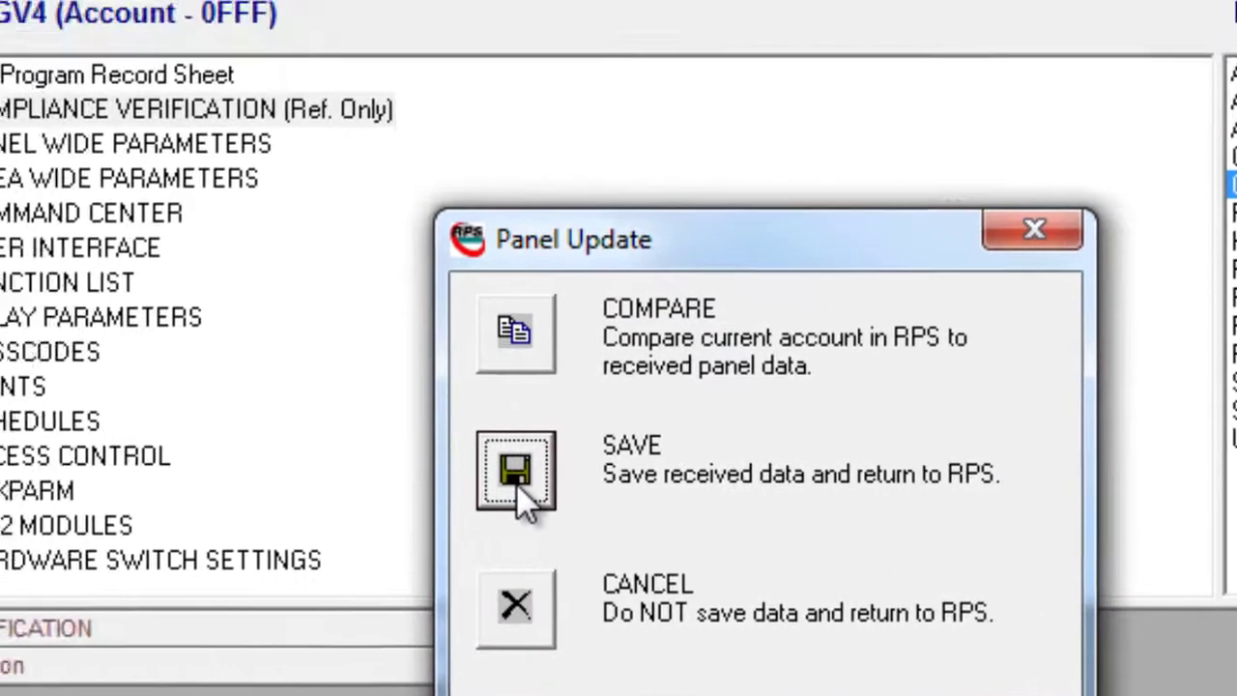
{"action": "left_click", "coordinate": [383, 376]}
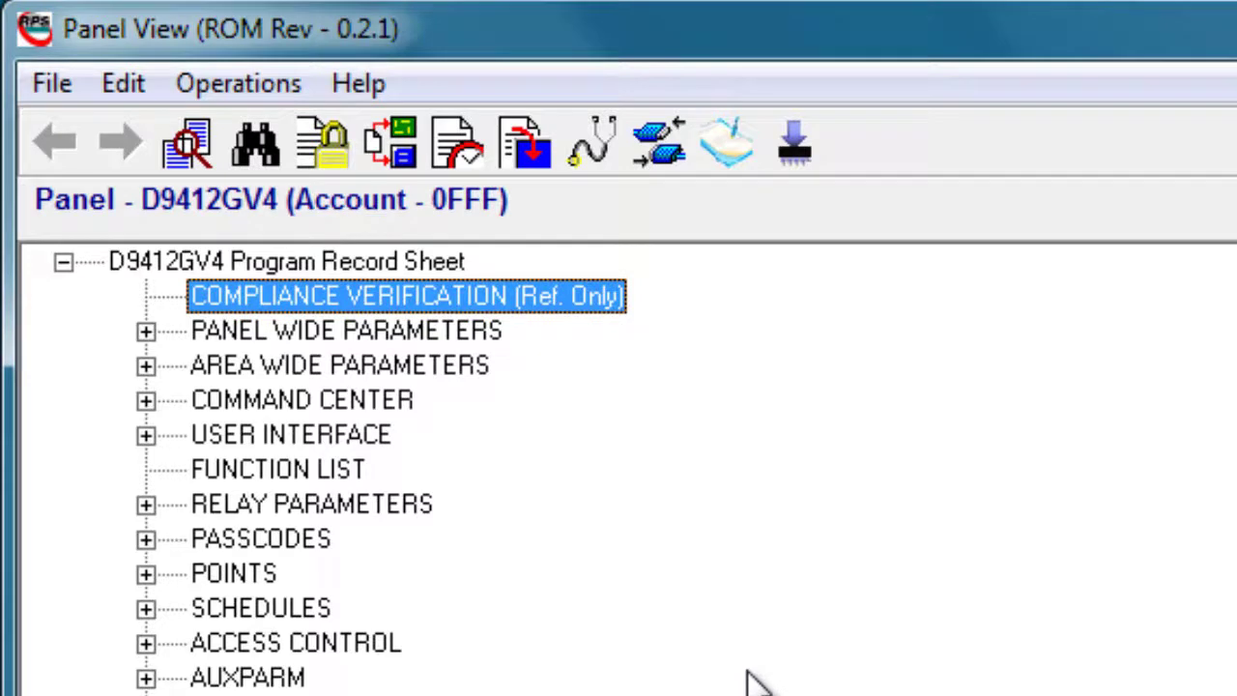
{"action": "key", "text": "F1"}
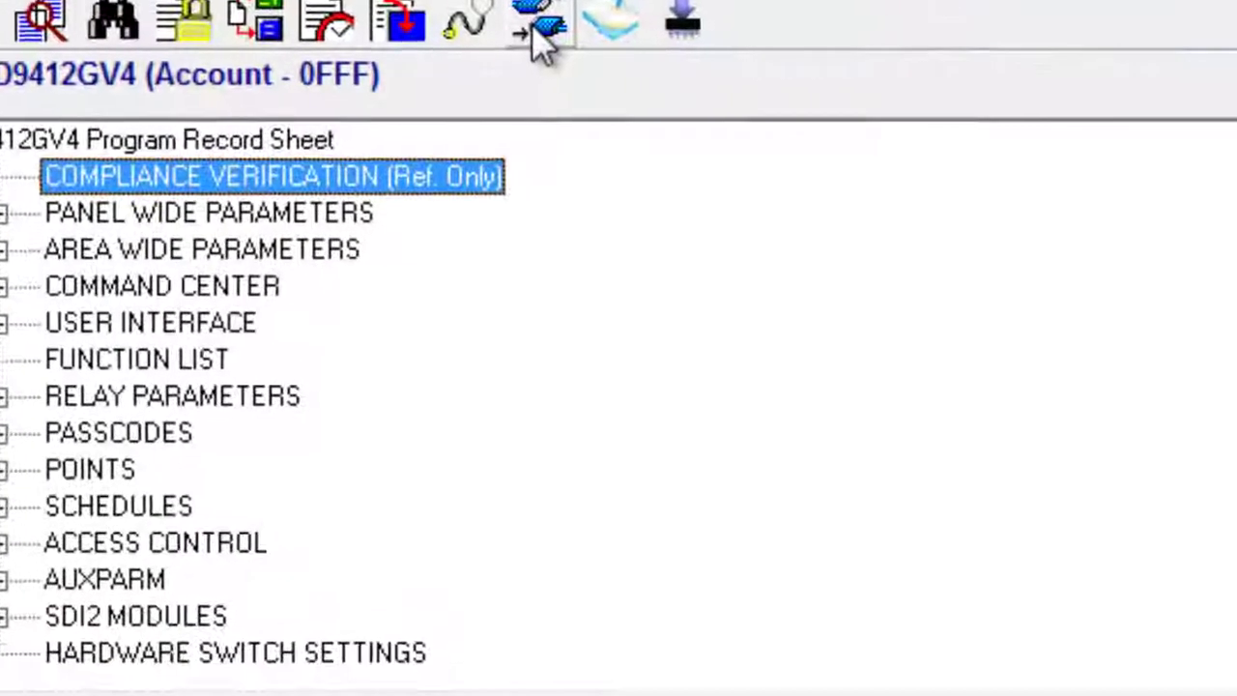
Disconnect from the D9412GV4 and confirm hanging up in End Session
{"action": "left_click", "coordinate": [660, 150]}
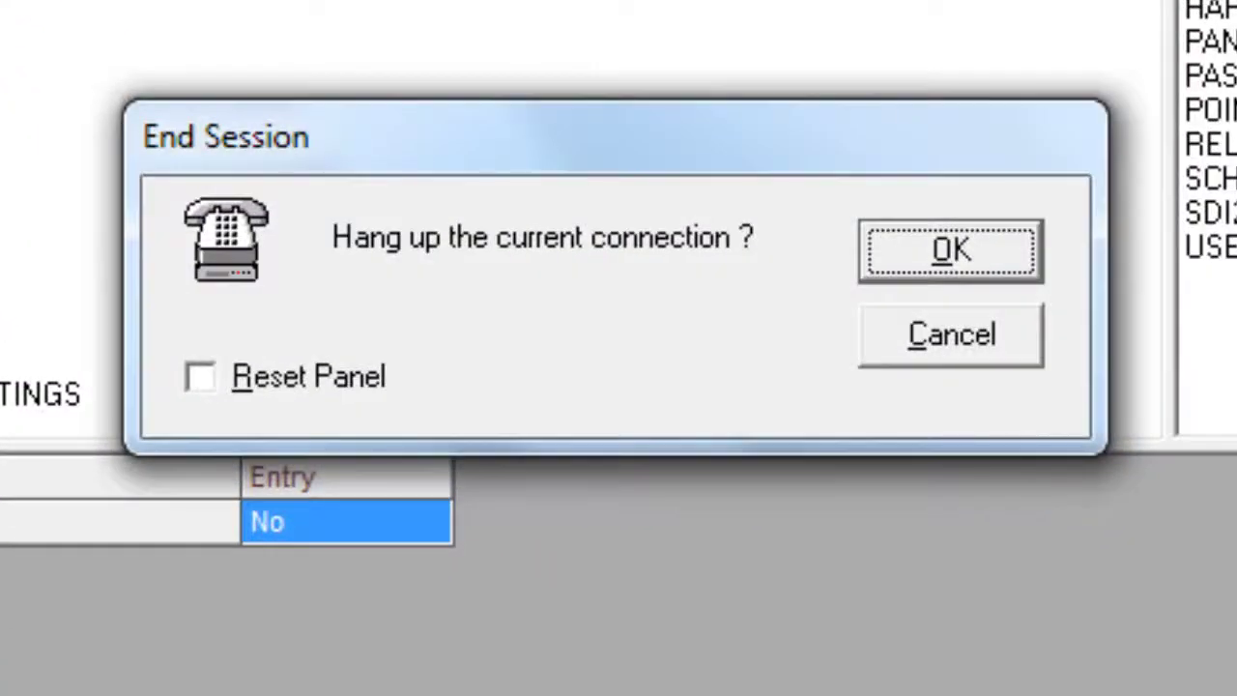
{"action": "left_click", "coordinate": [949, 253]}
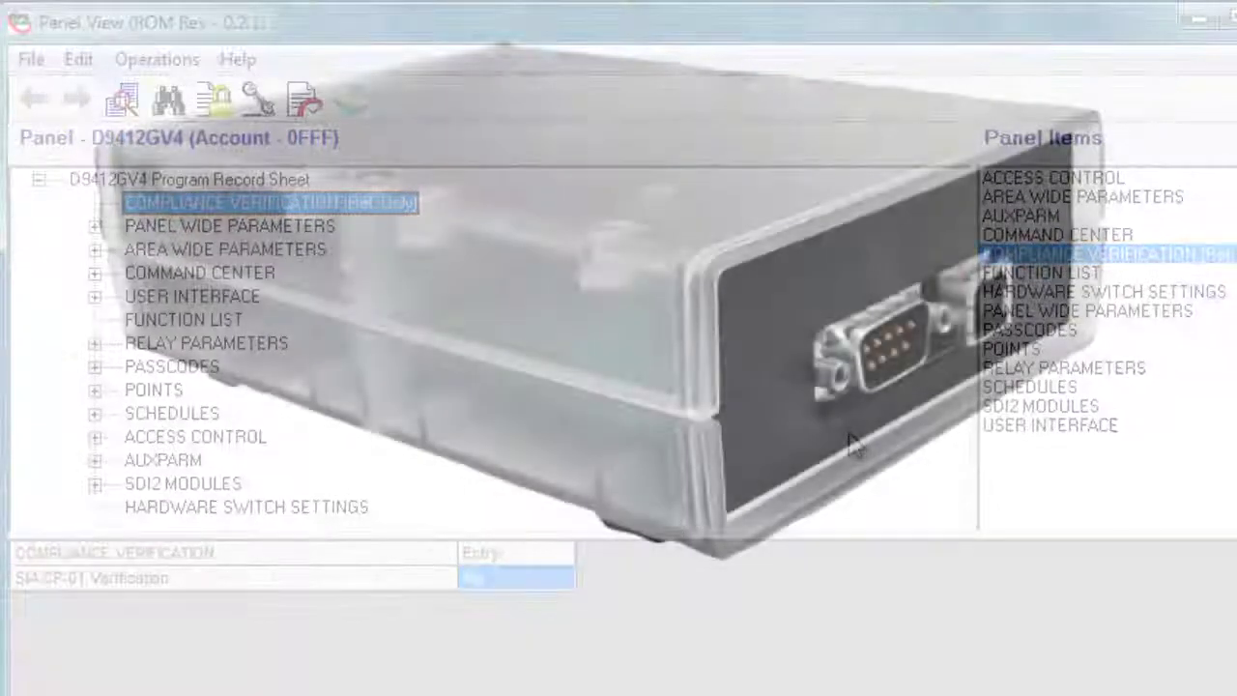